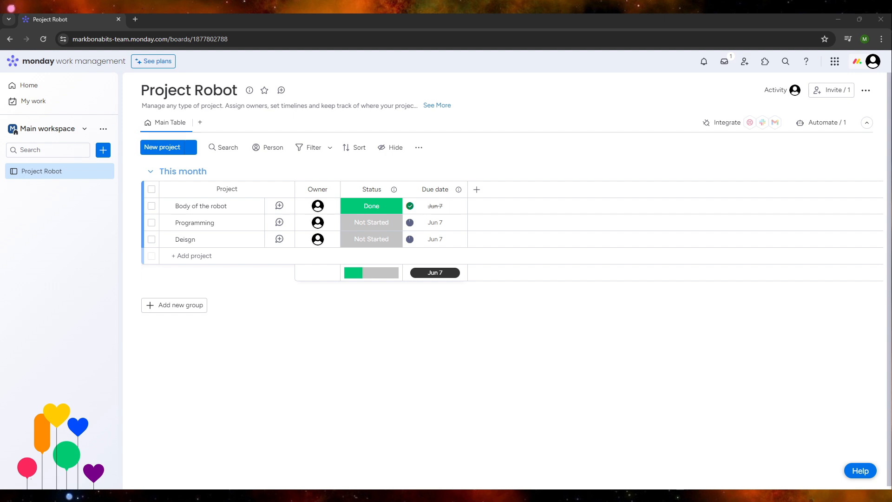
Correct the misspelled third project's name to "Design" and set the Body of the robot project's status to Not Started
{"action": "left_click", "coordinate": [324, 398]}
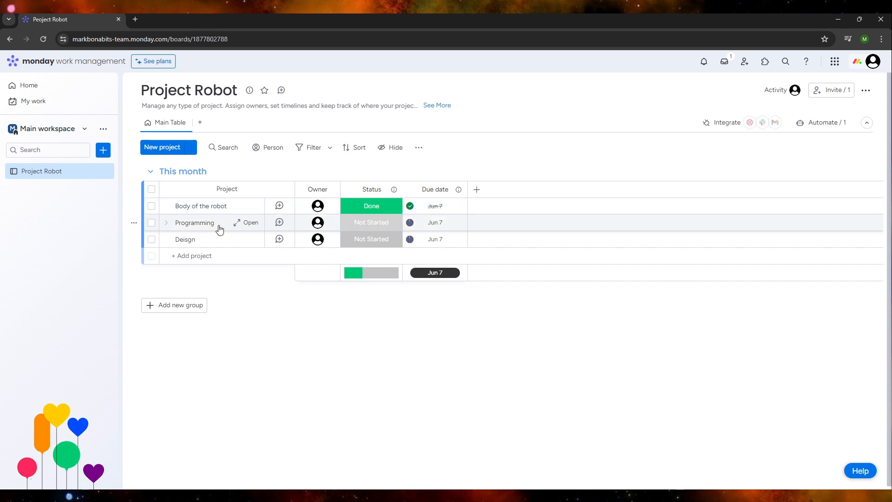
{"action": "double_click", "coordinate": [193, 240]}
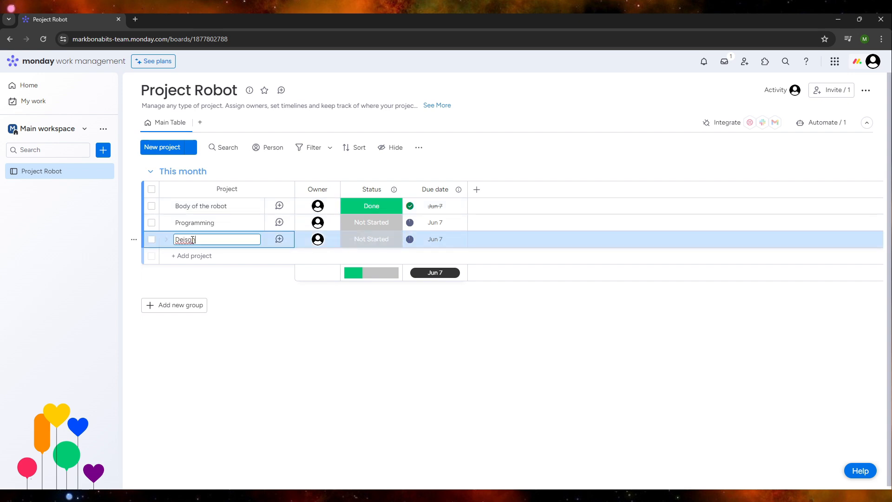
{"action": "type", "text": "Design"}
{"action": "key", "text": "Return"}
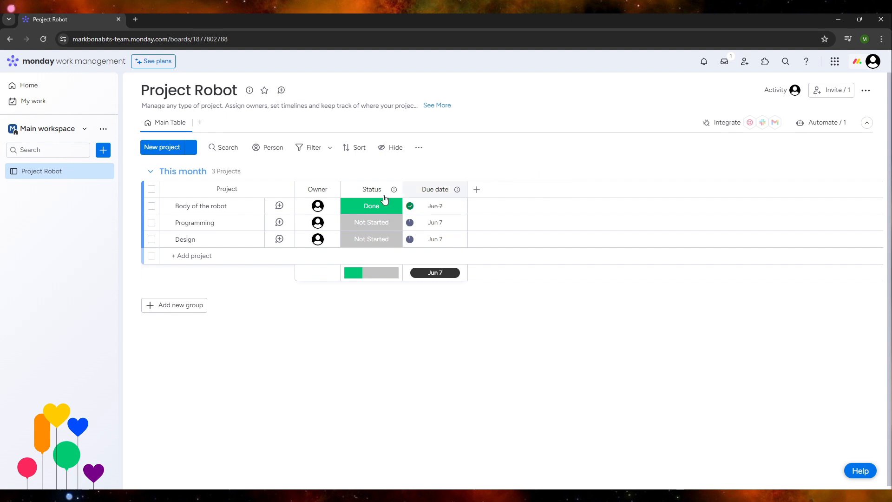
{"action": "left_click", "coordinate": [366, 208]}
{"action": "left_click", "coordinate": [379, 294]}
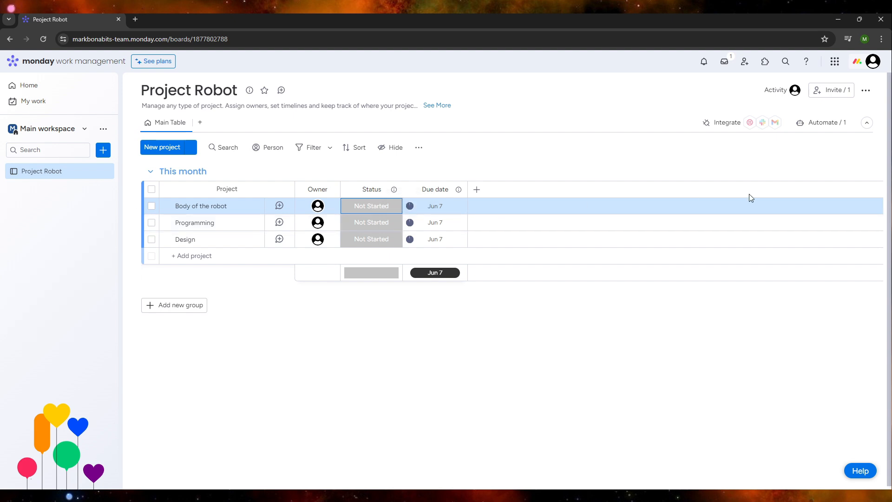
Search the board's automation templates for "when status" and use the one that notifies someone when status changes to something
{"action": "left_click", "coordinate": [825, 127]}
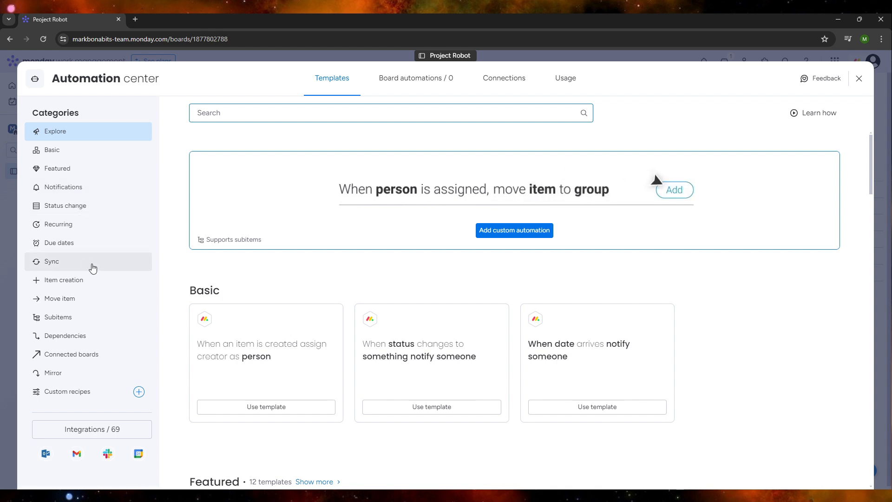
{"action": "left_click", "coordinate": [246, 119]}
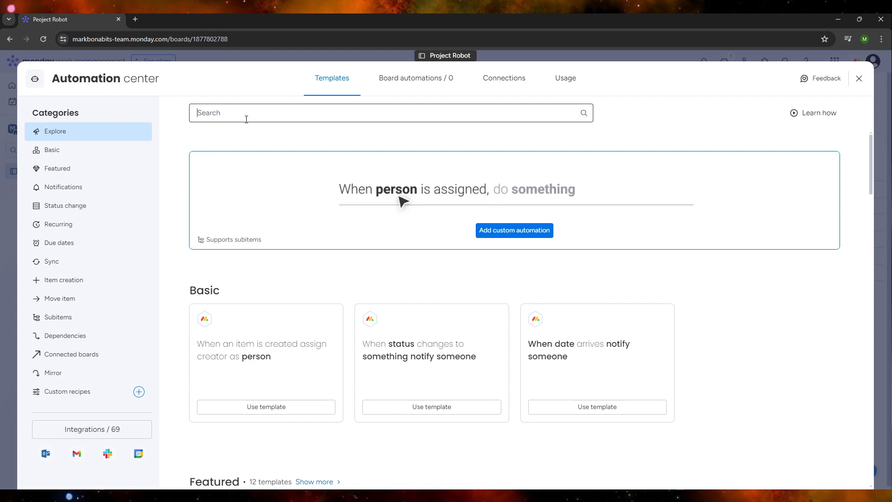
{"action": "type", "text": "when st"}
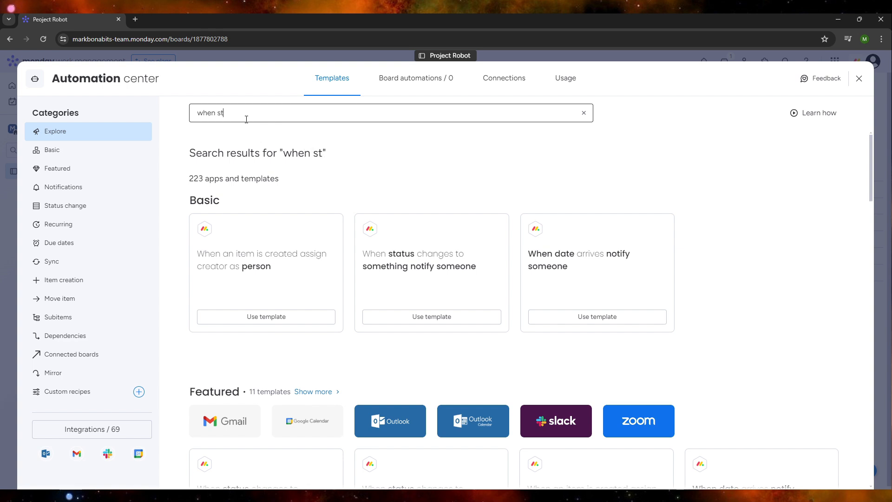
{"action": "type", "text": "atus"}
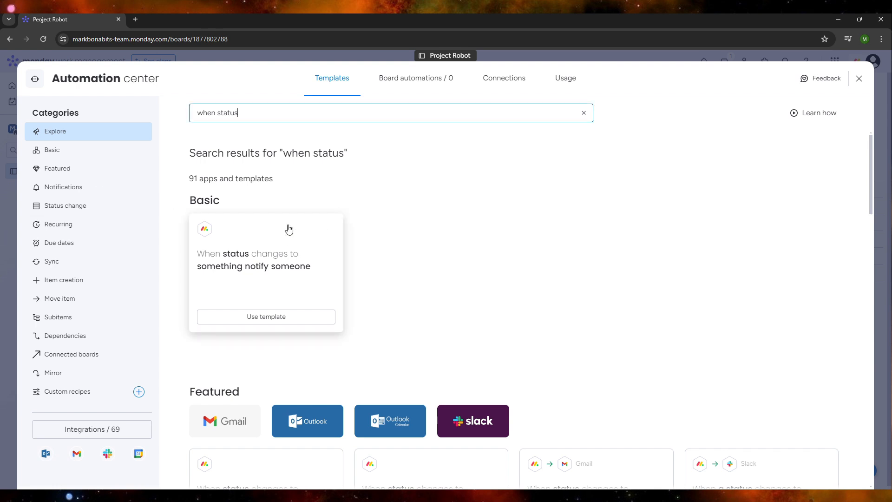
{"action": "left_click", "coordinate": [282, 320]}
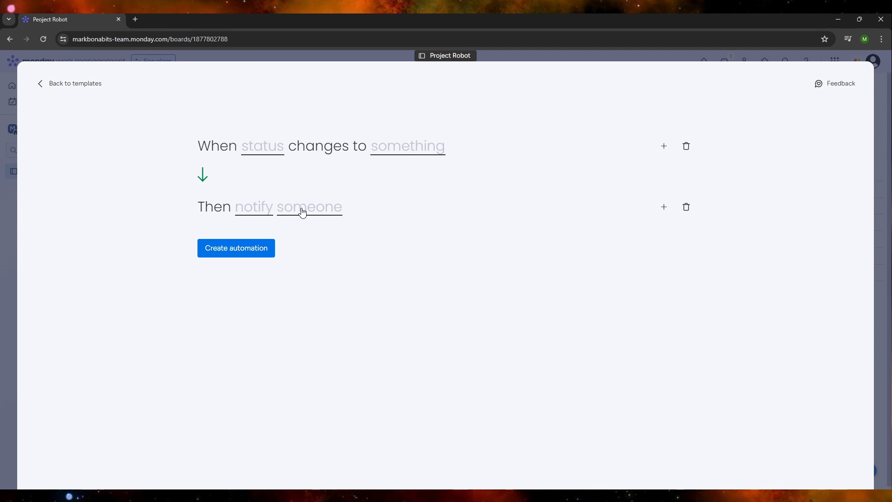
Set the automation's trigger to the Status column changing to Done
{"action": "left_click", "coordinate": [268, 151]}
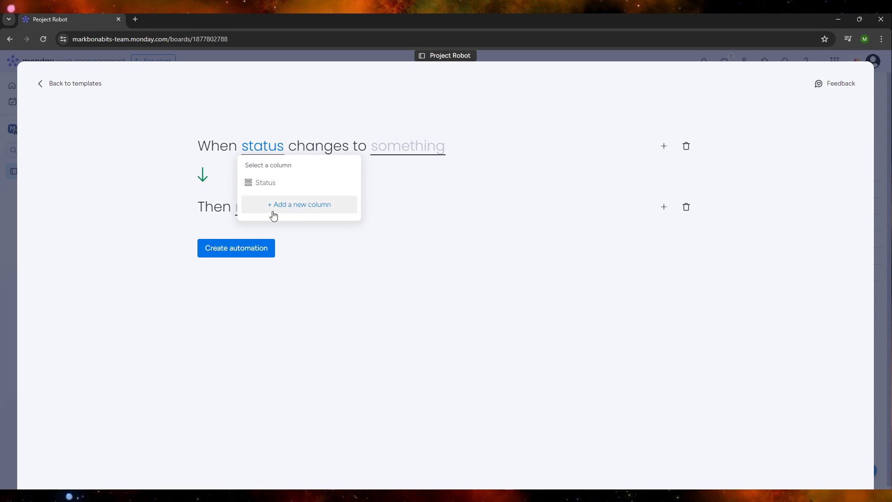
{"action": "left_click", "coordinate": [303, 186]}
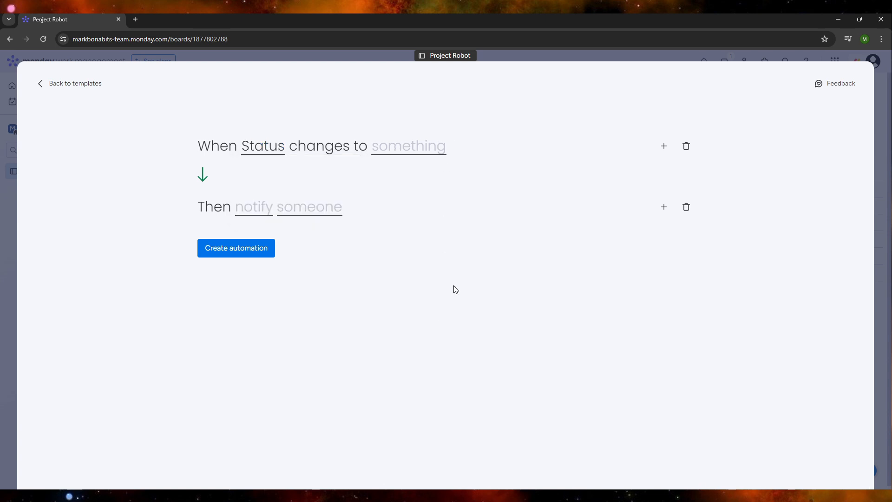
{"action": "left_click", "coordinate": [416, 155]}
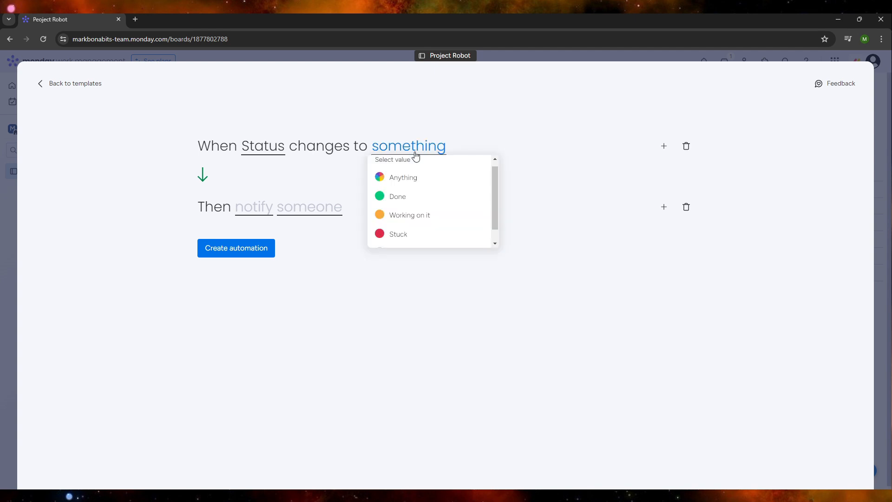
{"action": "scroll", "coordinate": [429, 207], "scroll_direction": "down", "scroll_amount": 1}
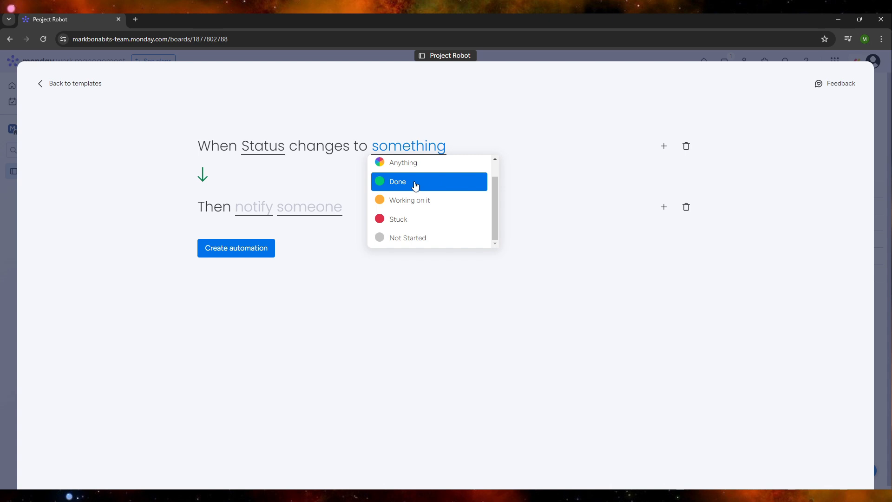
{"action": "left_click", "coordinate": [400, 187]}
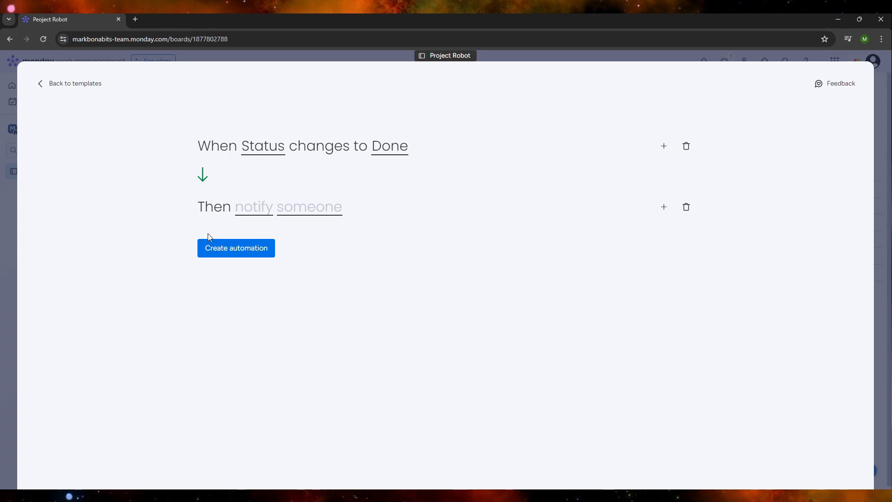
Replace the notify action with the Gmail send email action and select the connected Gmail account
{"action": "left_click", "coordinate": [687, 207]}
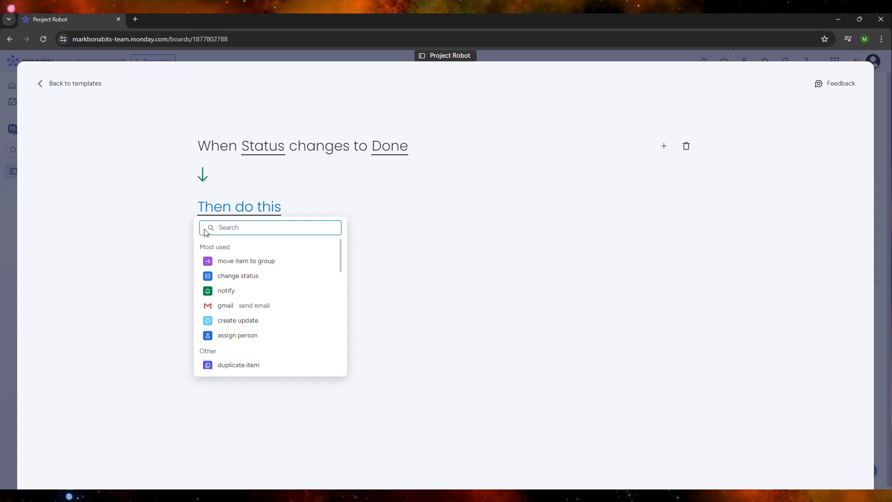
{"action": "type", "text": "gmail"}
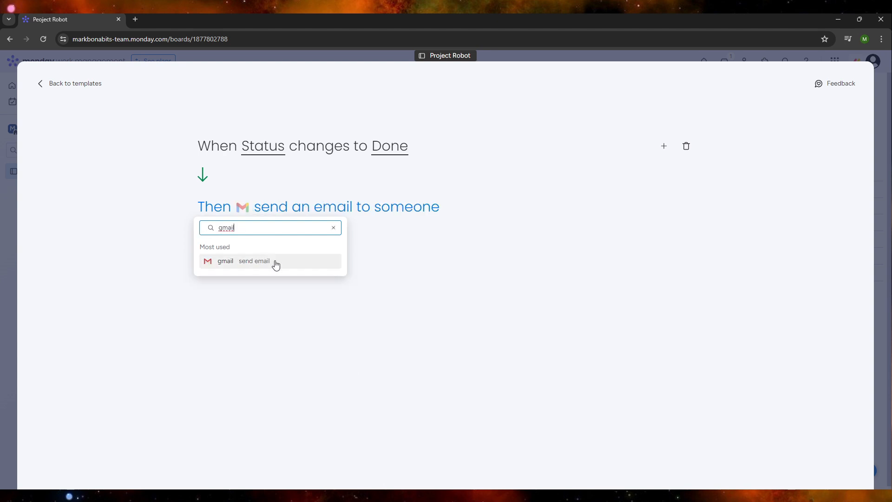
{"action": "left_click", "coordinate": [242, 266]}
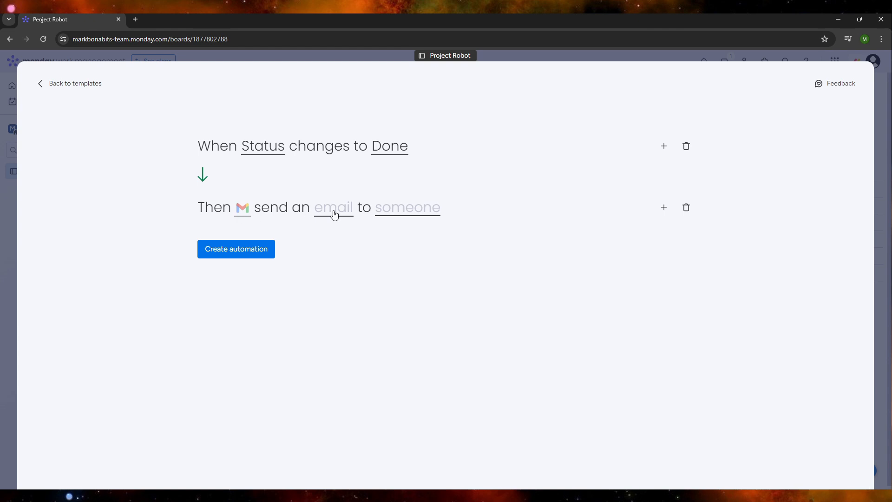
{"action": "left_click", "coordinate": [241, 210]}
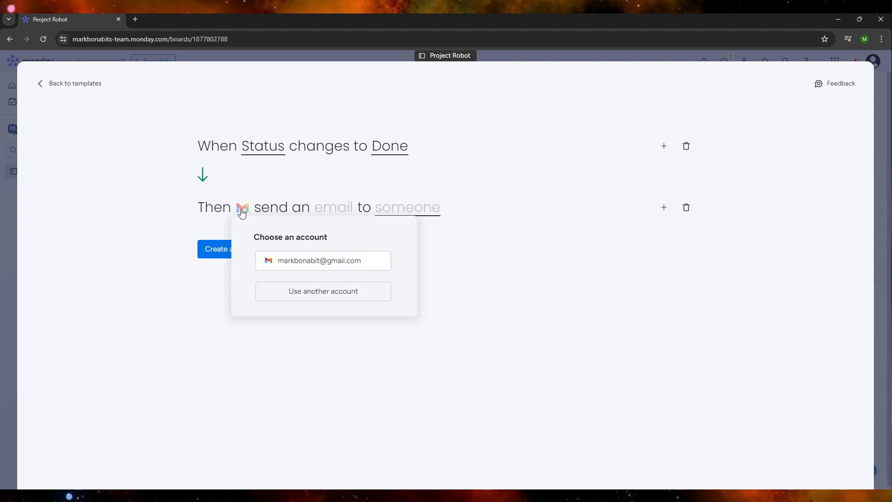
{"action": "left_click", "coordinate": [294, 262]}
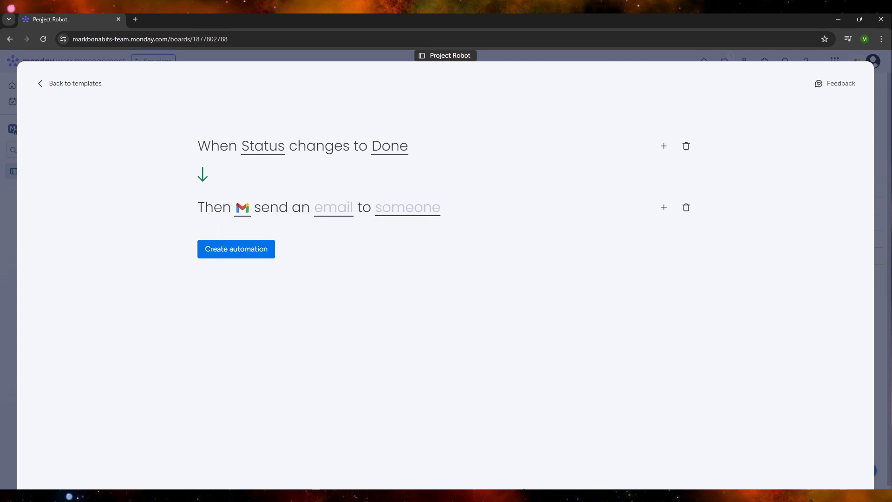
Write the automation's email with the subject "The project is done"
{"action": "left_click", "coordinate": [335, 209]}
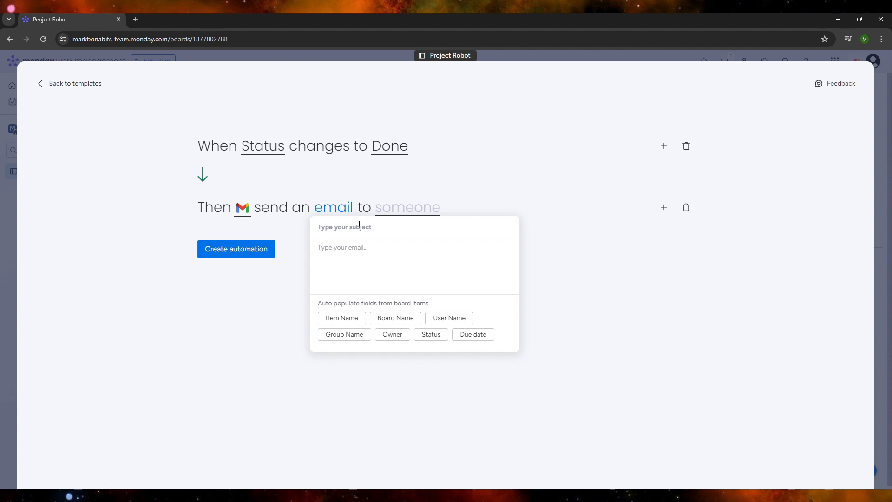
{"action": "type", "text": "The project is done"}
{"action": "left_click", "coordinate": [376, 254]}
Choose the team member as the email's recipient and create the automation, returning to the board
{"action": "left_click", "coordinate": [397, 209]}
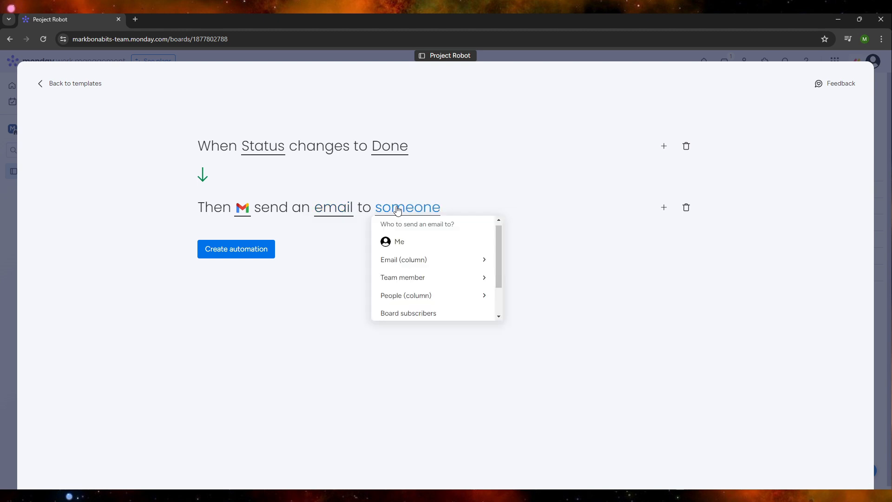
{"action": "left_click", "coordinate": [426, 282]}
{"action": "left_click", "coordinate": [428, 256]}
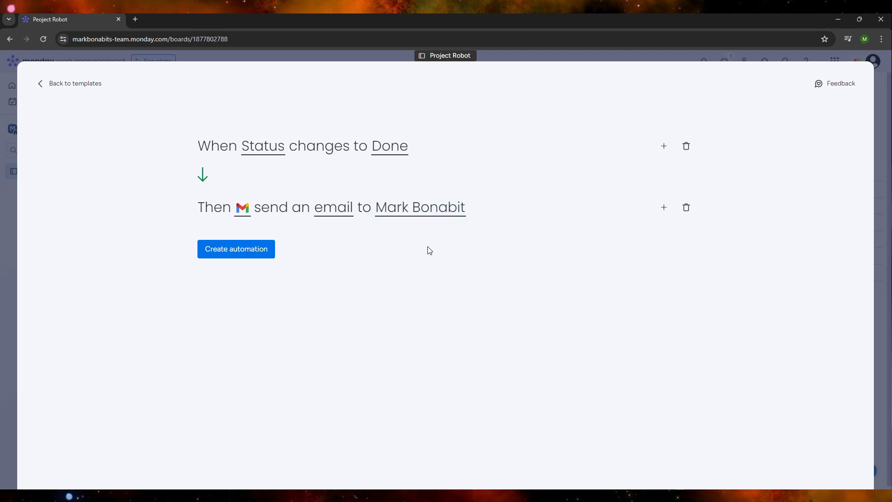
{"action": "left_click", "coordinate": [251, 253]}
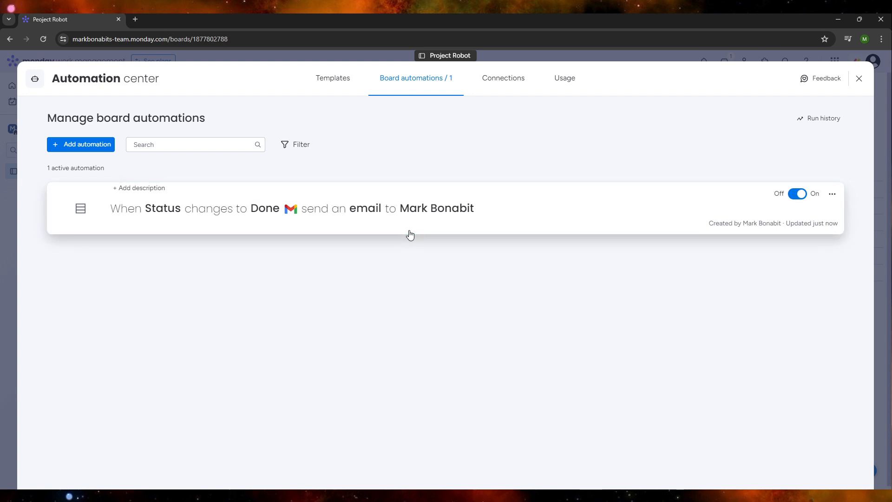
{"action": "left_click", "coordinate": [859, 78]}
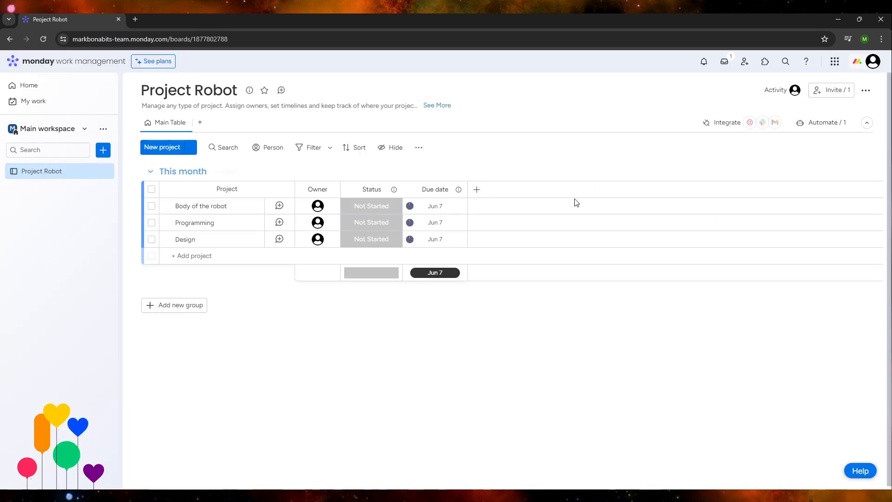
{"action": "left_click", "coordinate": [383, 208]}
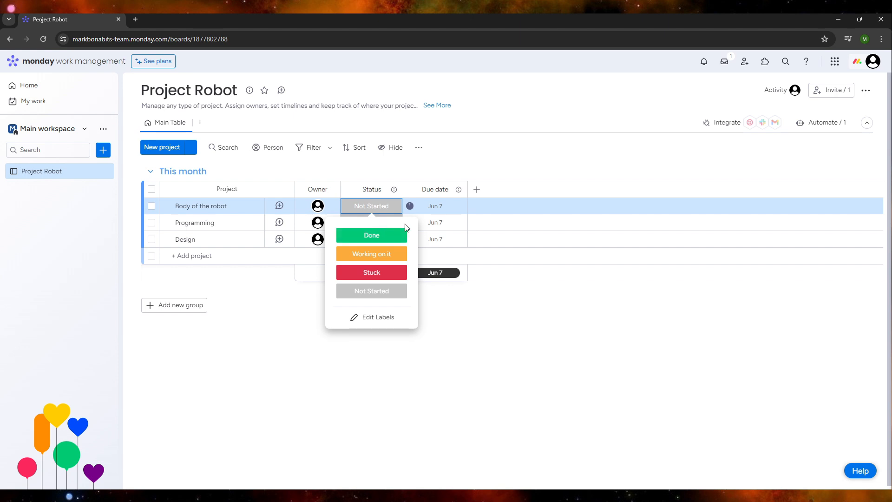
{"action": "left_click", "coordinate": [483, 345]}
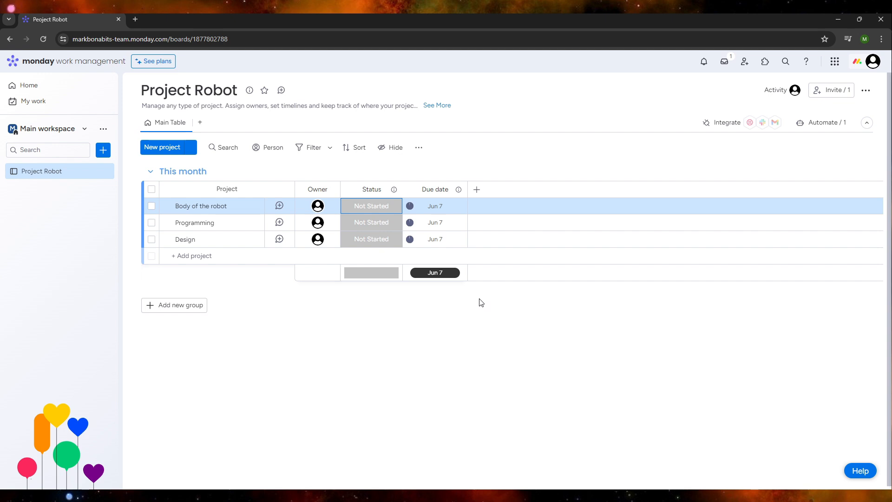
Add another board automation with the trigger "date arrives" and the Gmail send email action
{"action": "left_click", "coordinate": [824, 123]}
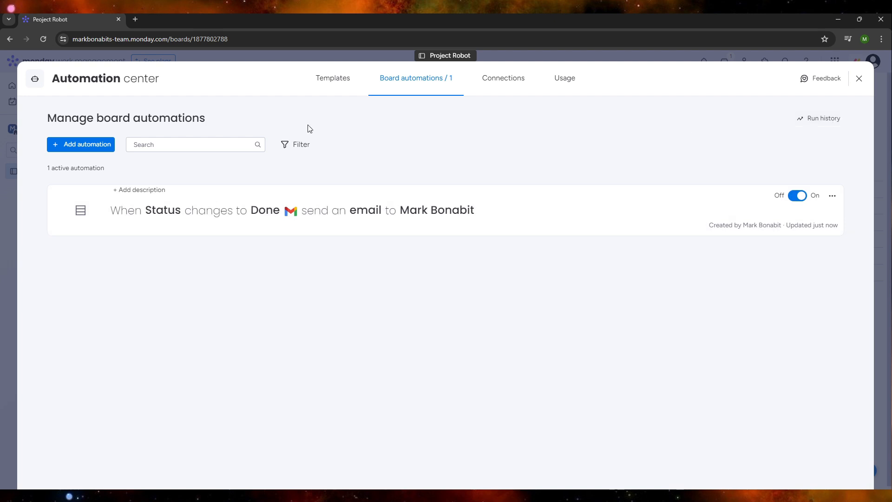
{"action": "left_click", "coordinate": [70, 147]}
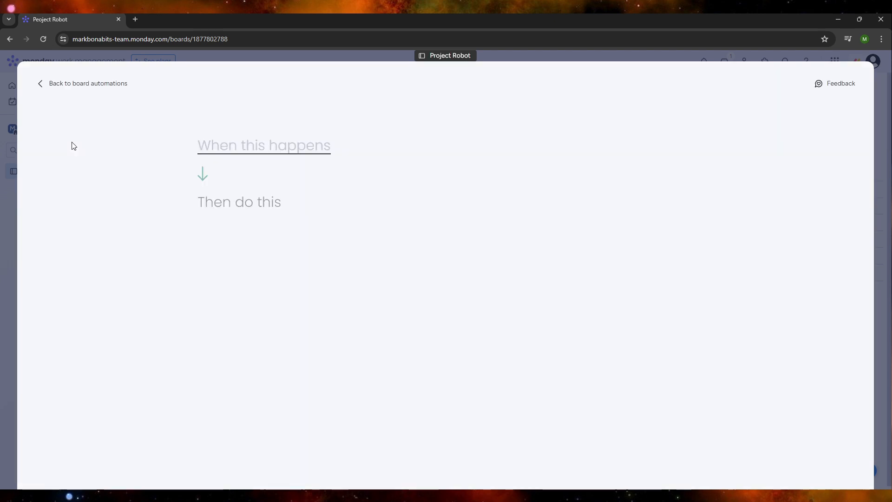
{"action": "left_click", "coordinate": [243, 148]}
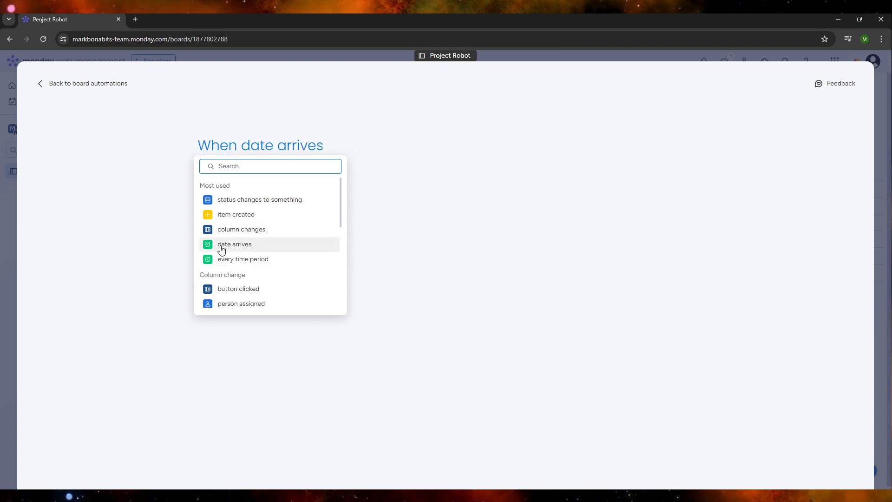
{"action": "left_click", "coordinate": [236, 245]}
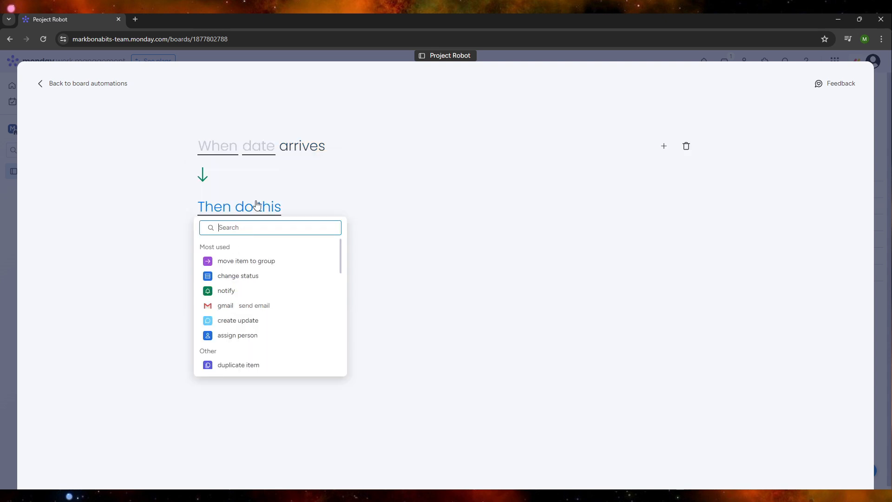
{"action": "left_click", "coordinate": [255, 308]}
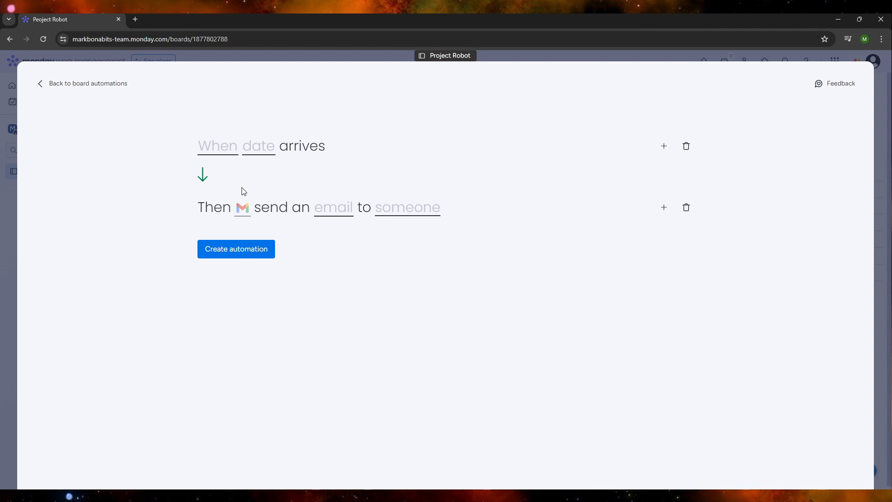
Enter "The project is already on its due date" as the email subject and choose Me as the recipient
{"action": "left_click", "coordinate": [335, 208]}
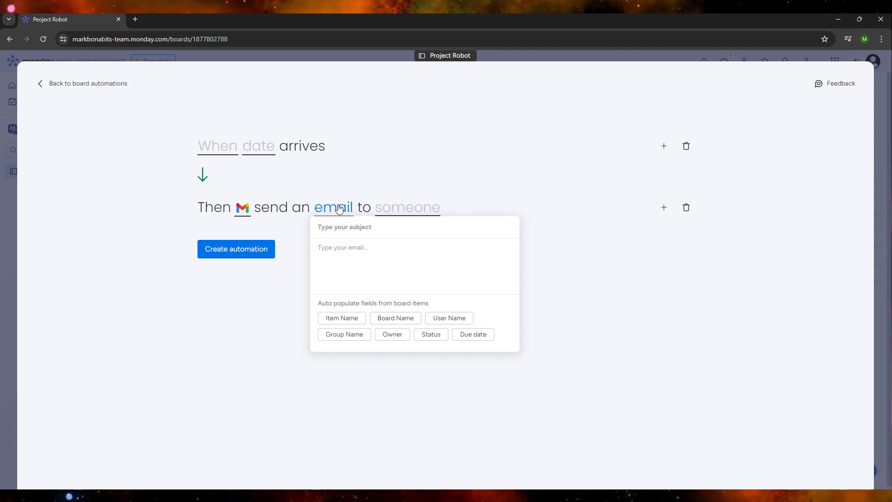
{"action": "type", "text": "The project is already on its due date"}
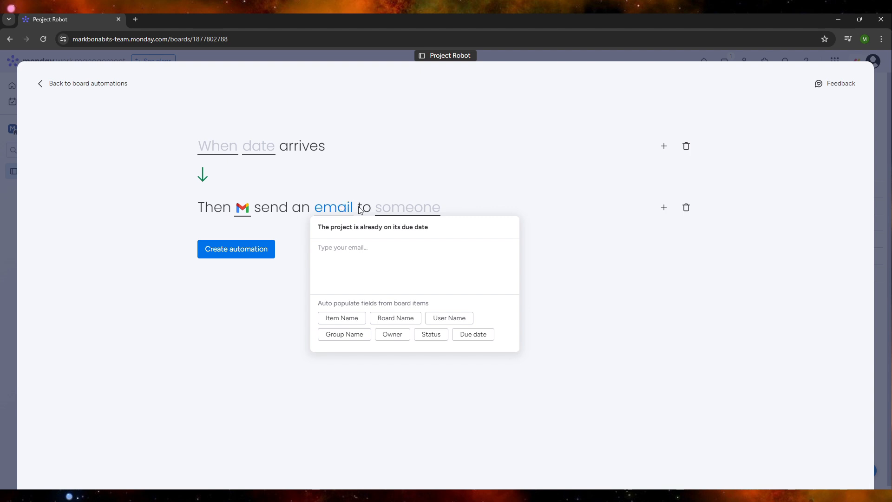
{"action": "left_click", "coordinate": [404, 212]}
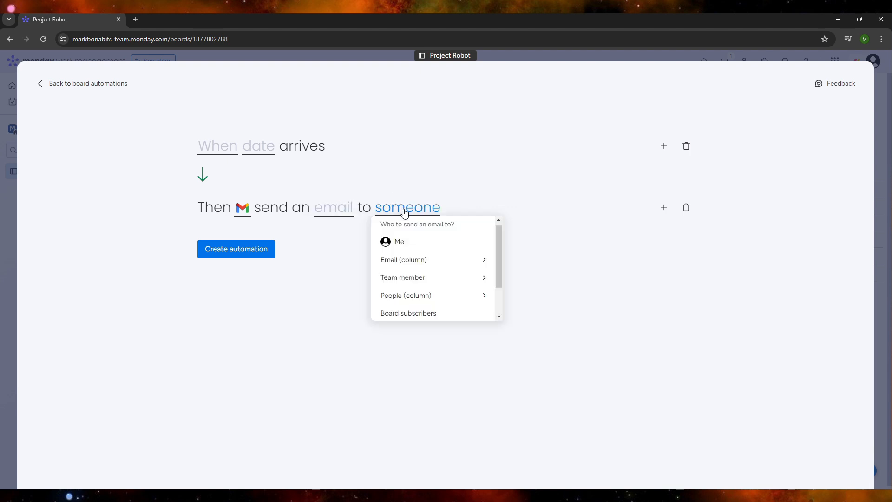
{"action": "left_click", "coordinate": [398, 242]}
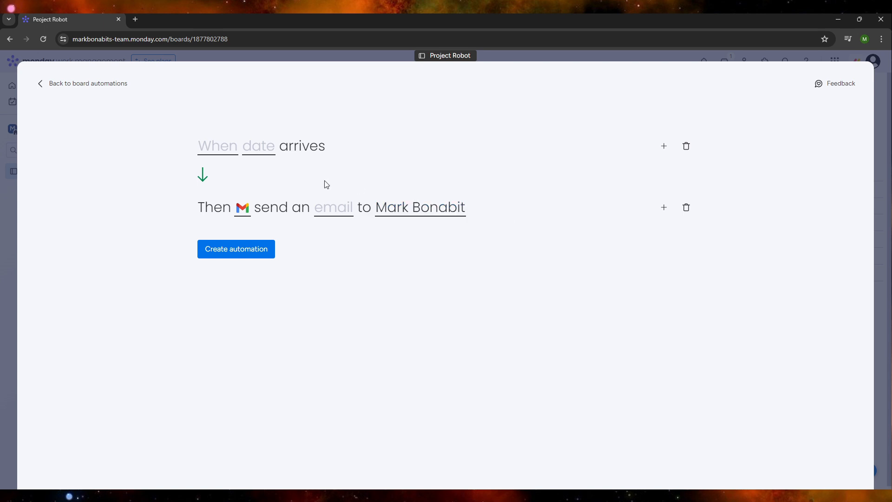
Set the date trigger to notify when the date arrives at 7:00 AM
{"action": "left_click", "coordinate": [229, 154]}
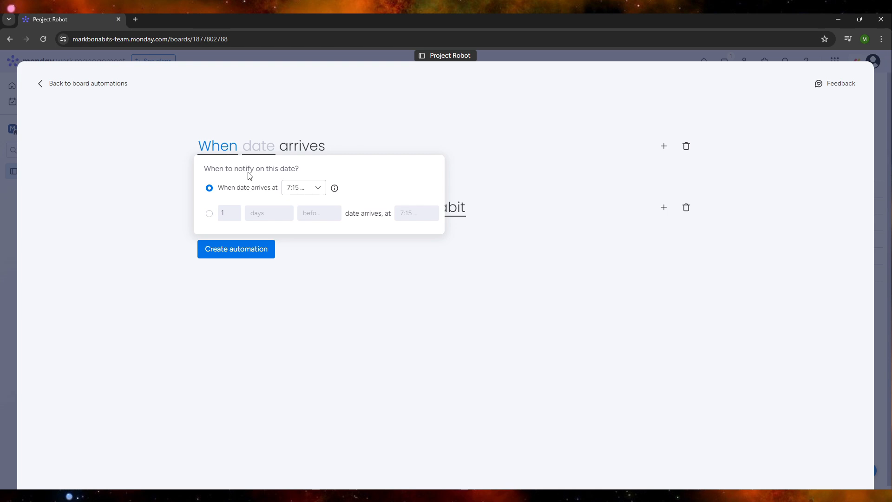
{"action": "left_click", "coordinate": [318, 187]}
{"action": "left_click", "coordinate": [312, 230]}
{"action": "mouse_move", "coordinate": [335, 189]}
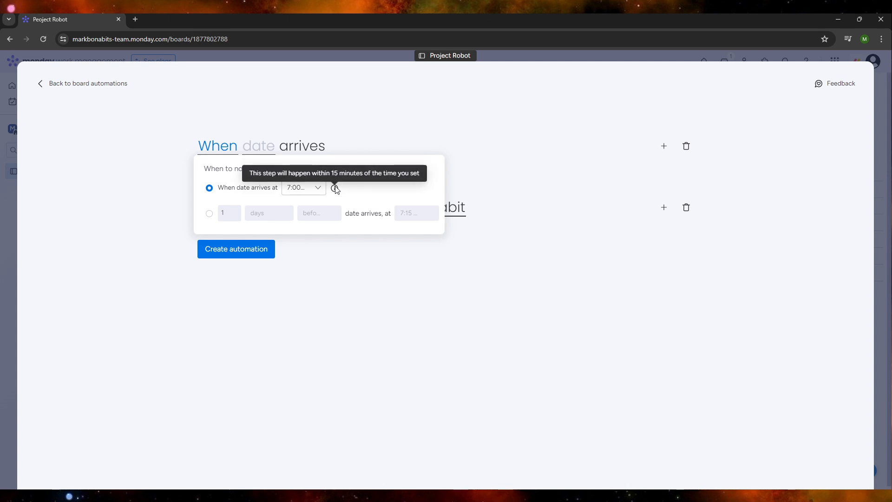
Switch the date trigger to notify a number of days before the date arrives, at 7:00 AM
{"action": "left_click", "coordinate": [210, 214]}
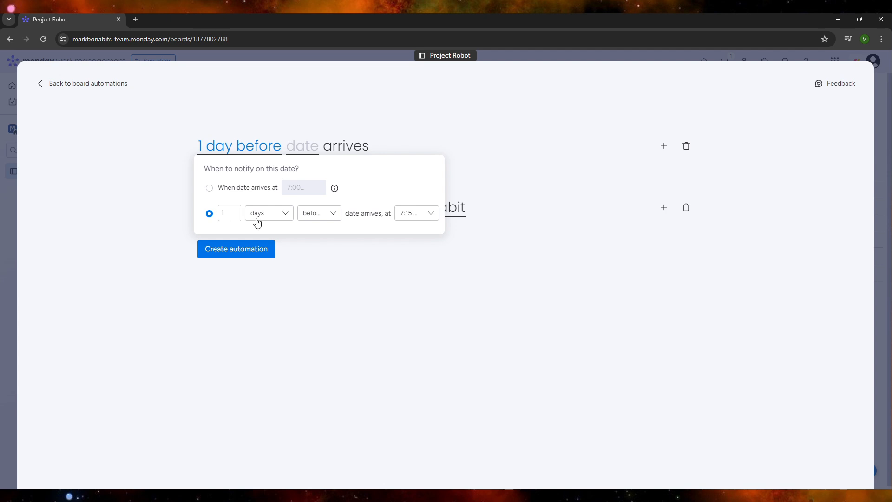
{"action": "left_click", "coordinate": [237, 216]}
{"action": "left_click", "coordinate": [419, 216]}
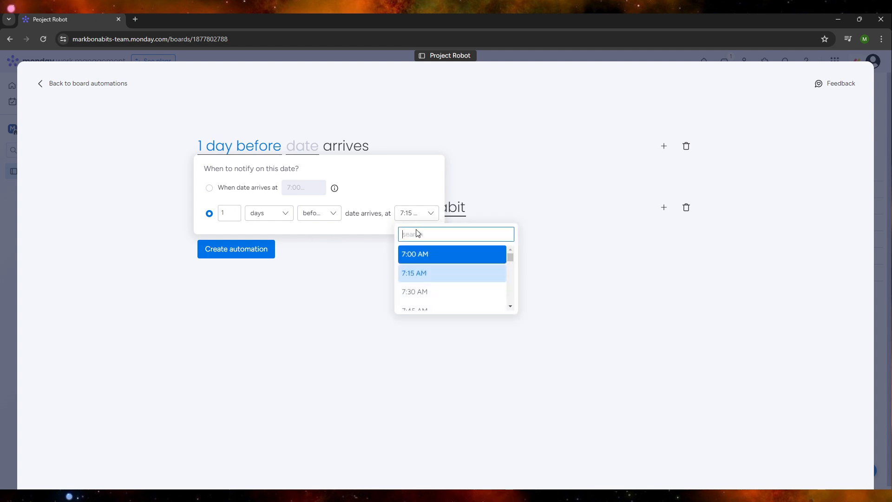
{"action": "left_click", "coordinate": [420, 256]}
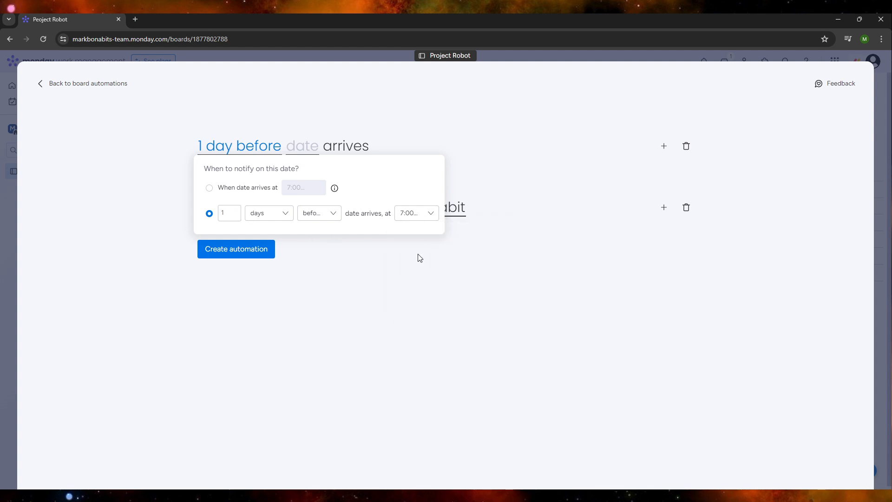
Set the trigger's offset to 2 days before the date arrives
{"action": "left_click", "coordinate": [237, 215]}
{"action": "key", "text": "BackSpace"}
{"action": "type", "text": "2"}
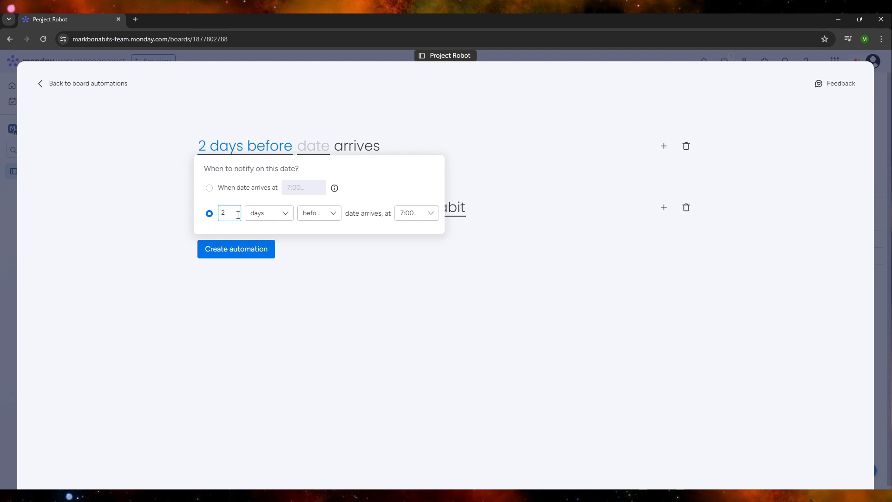
{"action": "left_click", "coordinate": [324, 220]}
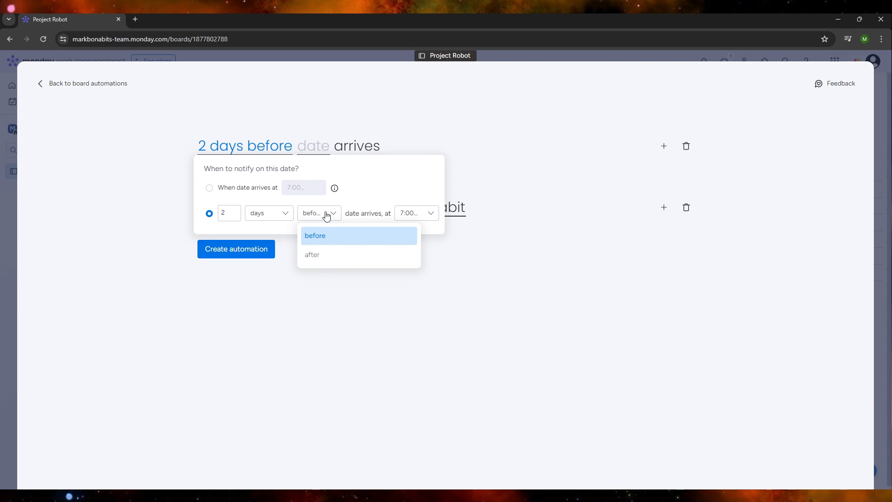
{"action": "left_click", "coordinate": [368, 188]}
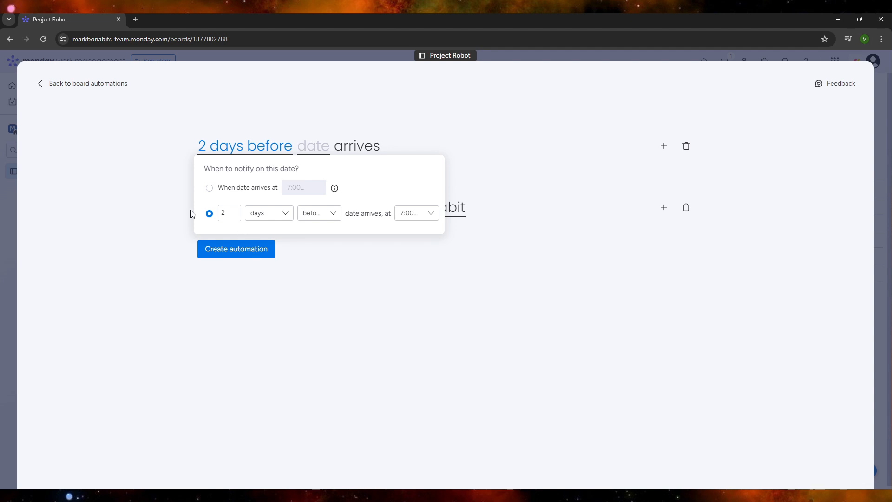
{"action": "left_click", "coordinate": [339, 279]}
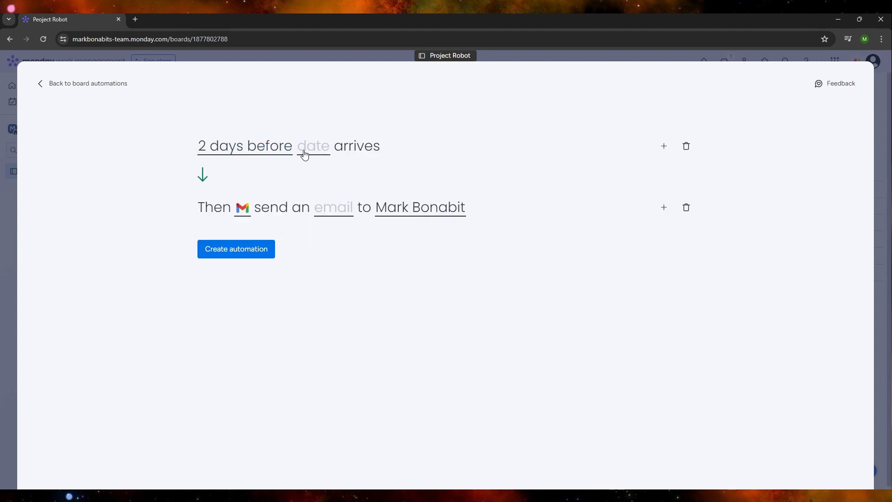
Choose the Due date column for the trigger and create the automation, returning to the board
{"action": "left_click", "coordinate": [320, 154]}
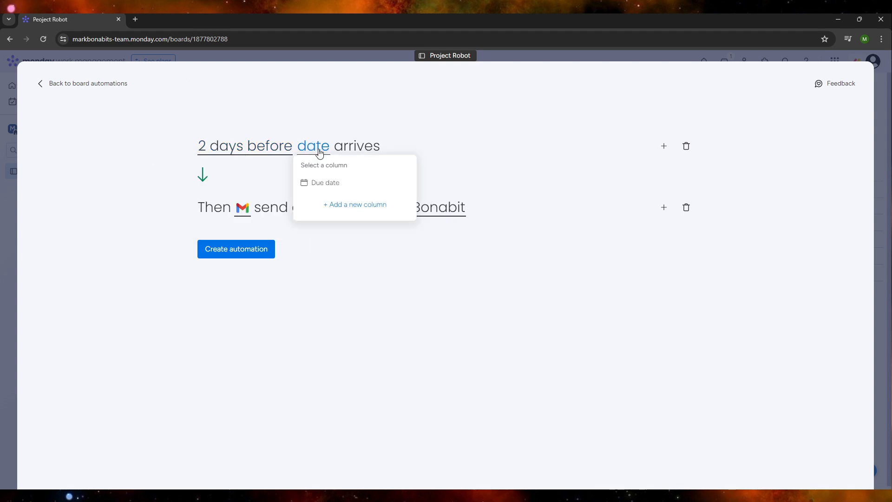
{"action": "left_click", "coordinate": [328, 185]}
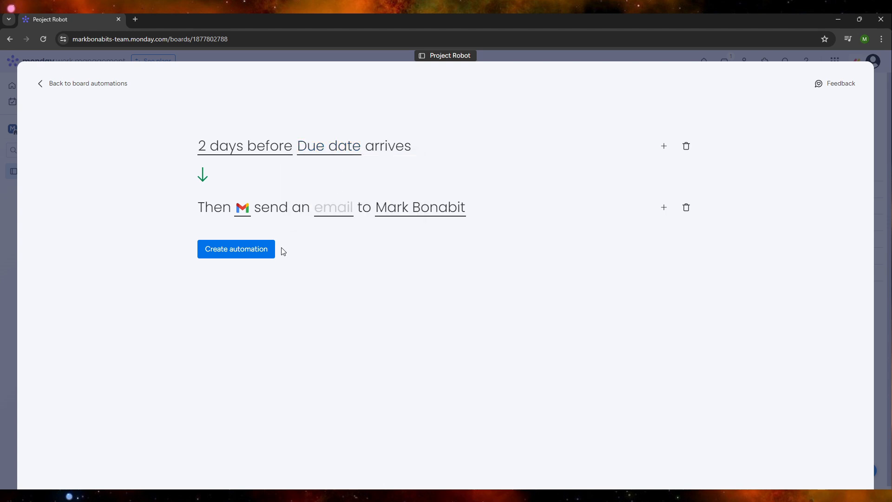
{"action": "left_click", "coordinate": [266, 255]}
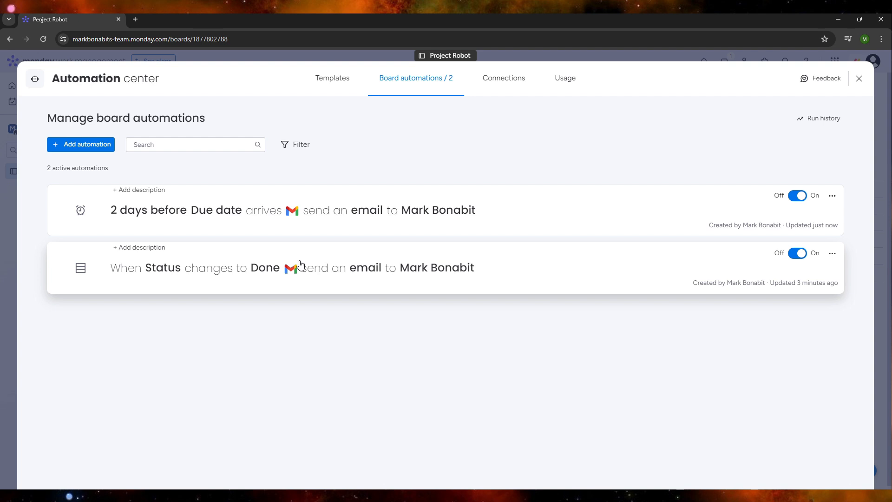
{"action": "left_click", "coordinate": [4, 209]}
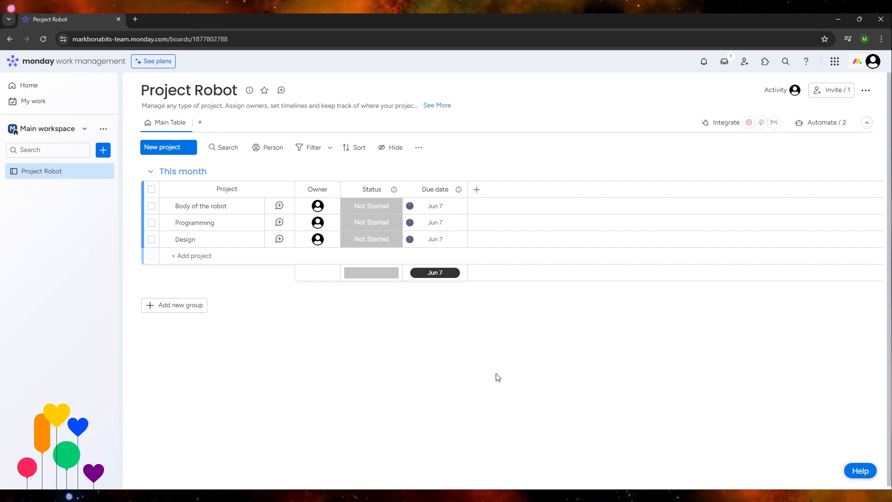
Start another board automation and look through the list of available triggers
{"action": "left_click", "coordinate": [826, 123]}
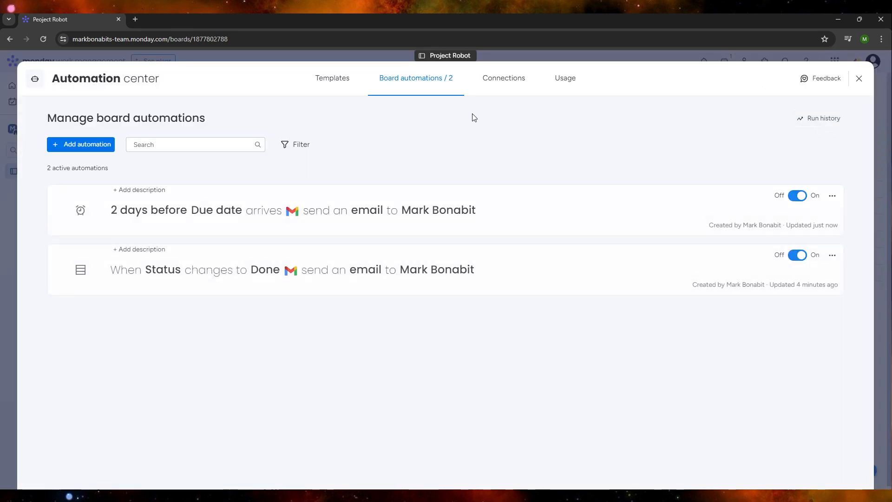
{"action": "left_click", "coordinate": [54, 150]}
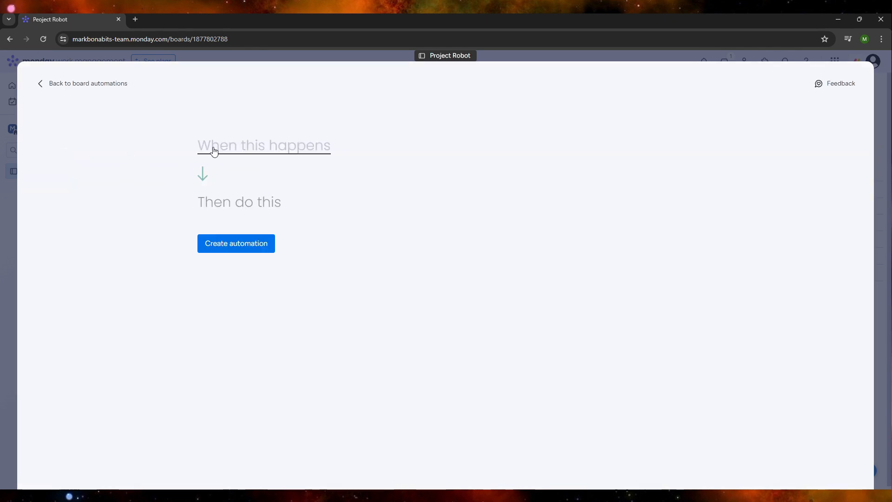
{"action": "left_click", "coordinate": [224, 150]}
{"action": "scroll", "coordinate": [258, 231], "scroll_direction": "down", "scroll_amount": 5}
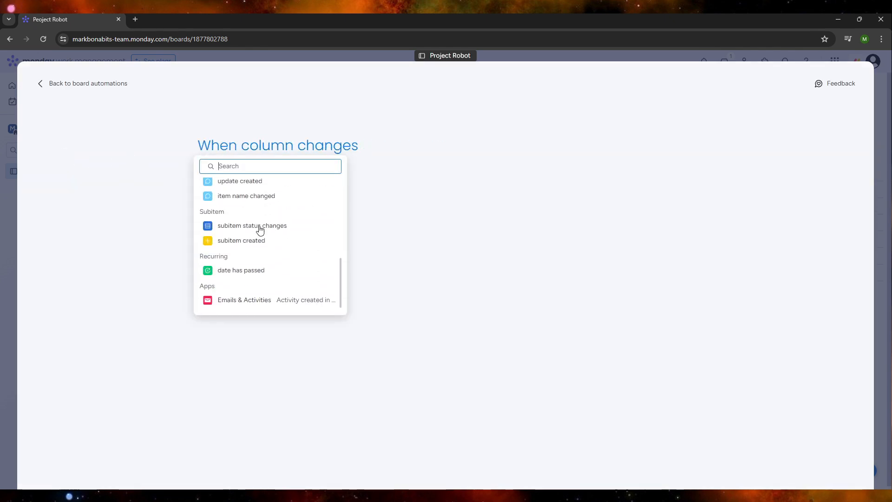
{"action": "scroll", "coordinate": [259, 230], "scroll_direction": "up", "scroll_amount": 3}
{"action": "scroll", "coordinate": [259, 230], "scroll_direction": "up", "scroll_amount": 3}
{"action": "scroll", "coordinate": [260, 231], "scroll_direction": "down", "scroll_amount": 6}
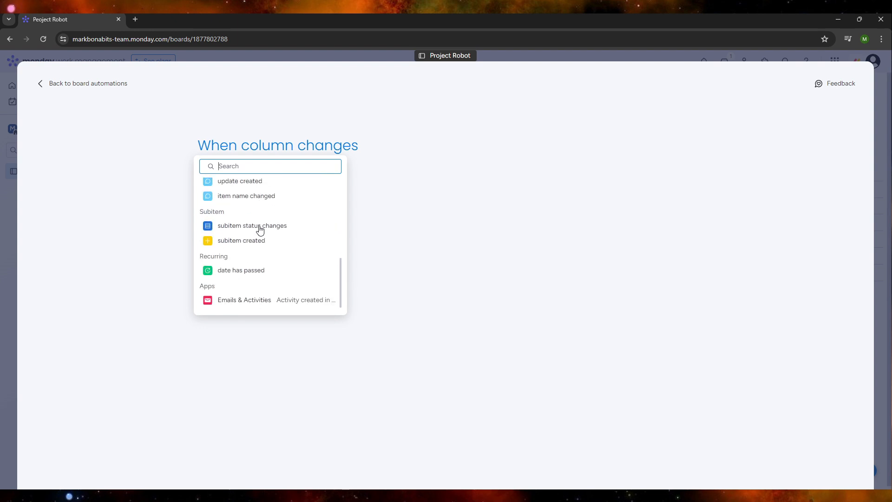
{"action": "scroll", "coordinate": [285, 241], "scroll_direction": "up", "scroll_amount": 8}
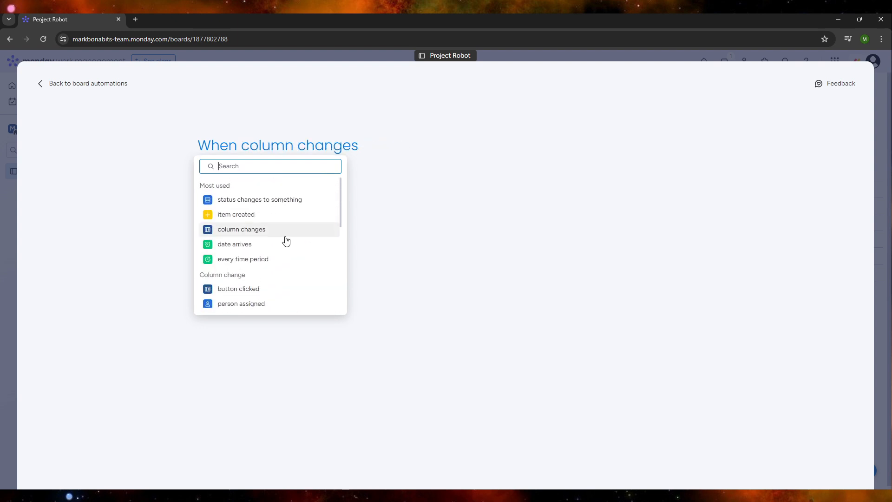
{"action": "scroll", "coordinate": [286, 241], "scroll_direction": "down", "scroll_amount": 8}
Try the subitem status changes trigger, browse the available actions, and leave for the board without creating the automation
{"action": "left_click", "coordinate": [305, 229]}
{"action": "left_click", "coordinate": [352, 193]}
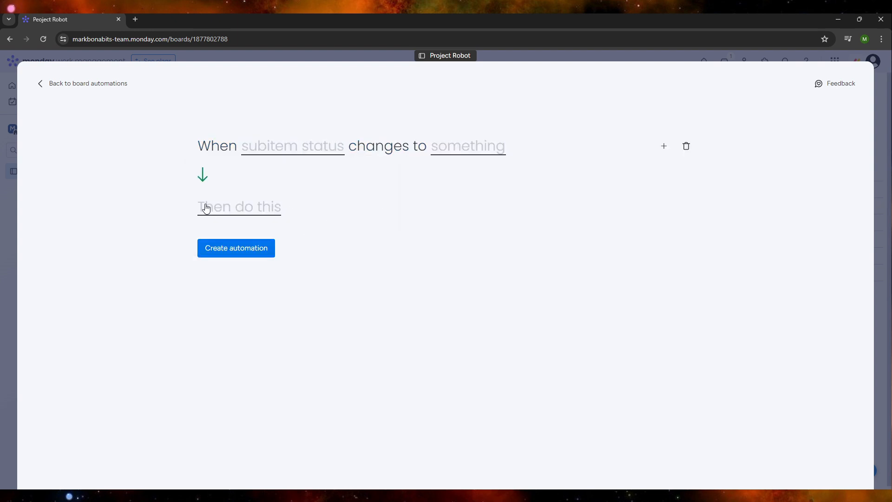
{"action": "left_click", "coordinate": [206, 209]}
{"action": "scroll", "coordinate": [242, 285], "scroll_direction": "down", "scroll_amount": 6}
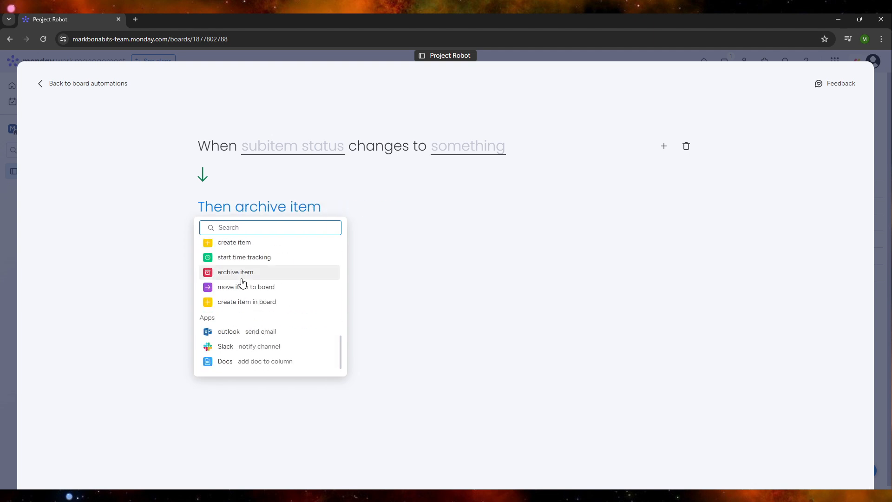
{"action": "left_click", "coordinate": [614, 184]}
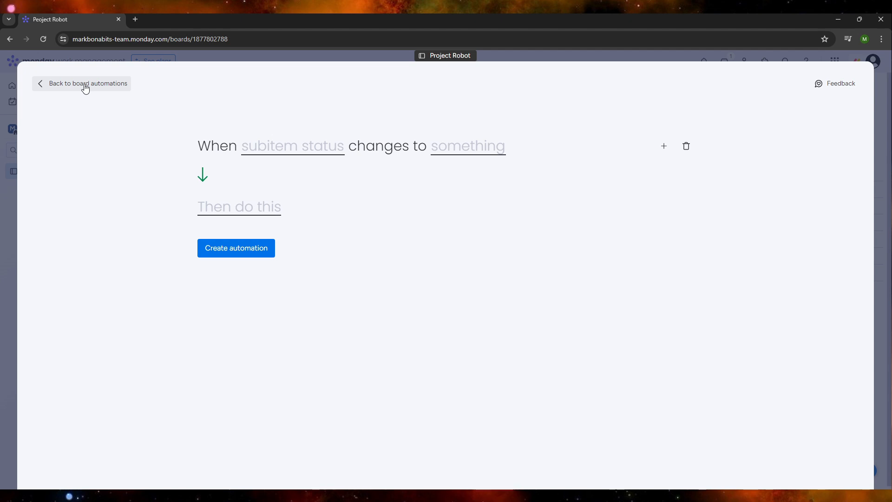
{"action": "left_click", "coordinate": [85, 88]}
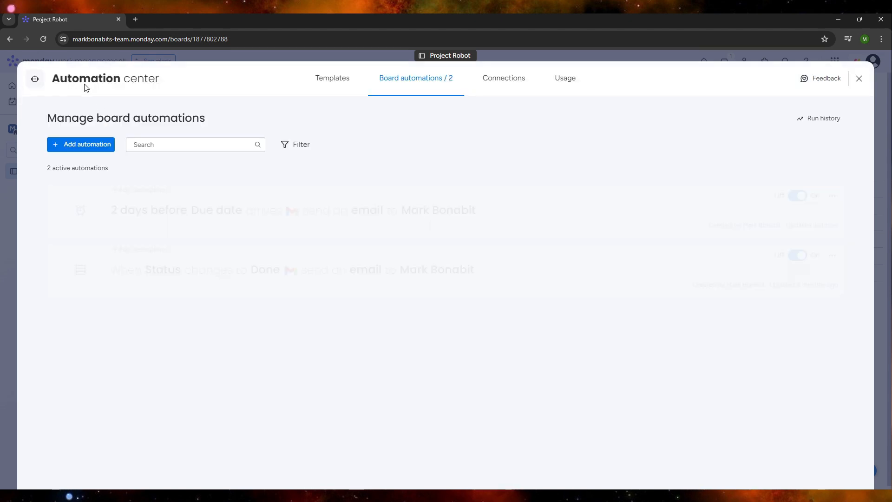
{"action": "left_click", "coordinate": [860, 78]}
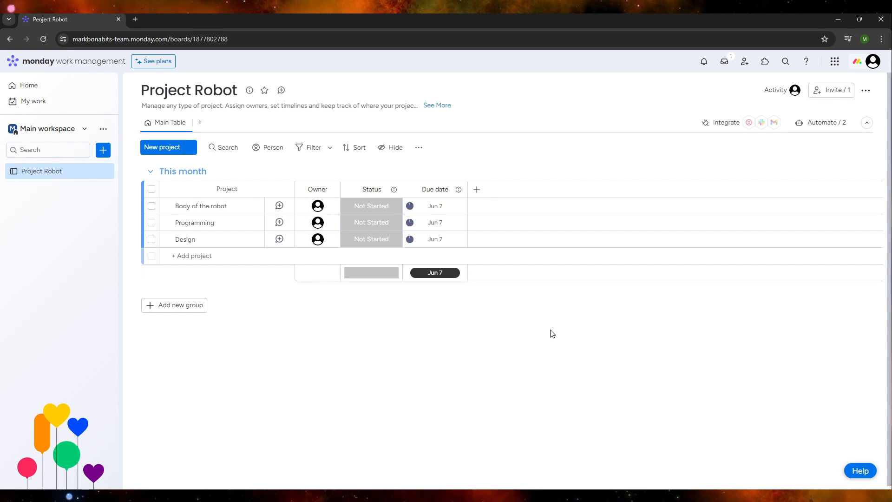
{"action": "left_click", "coordinate": [532, 496]}
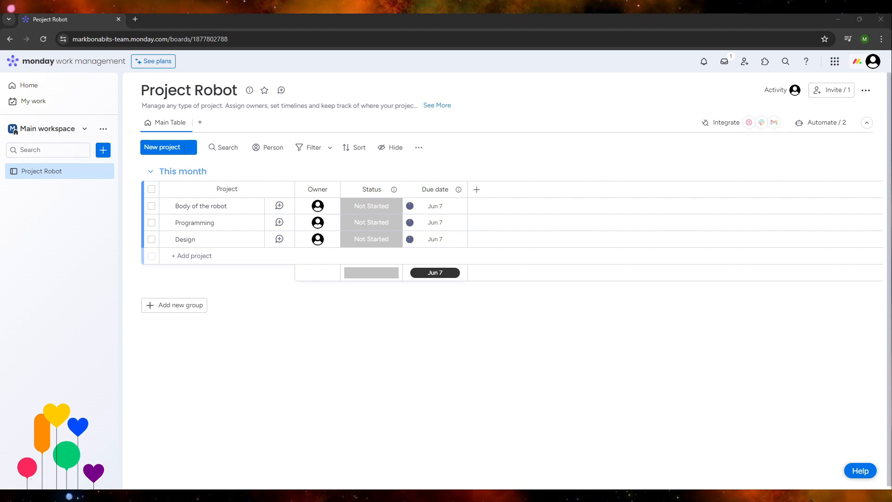